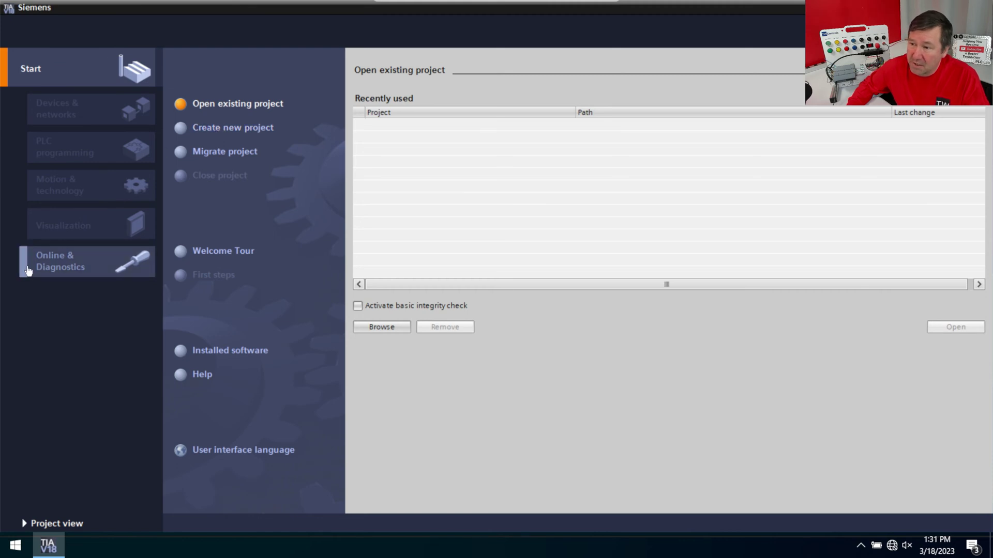
Step: Open the Accessible devices dialog from Online & Diagnostics and list its interface types
click(59, 263)
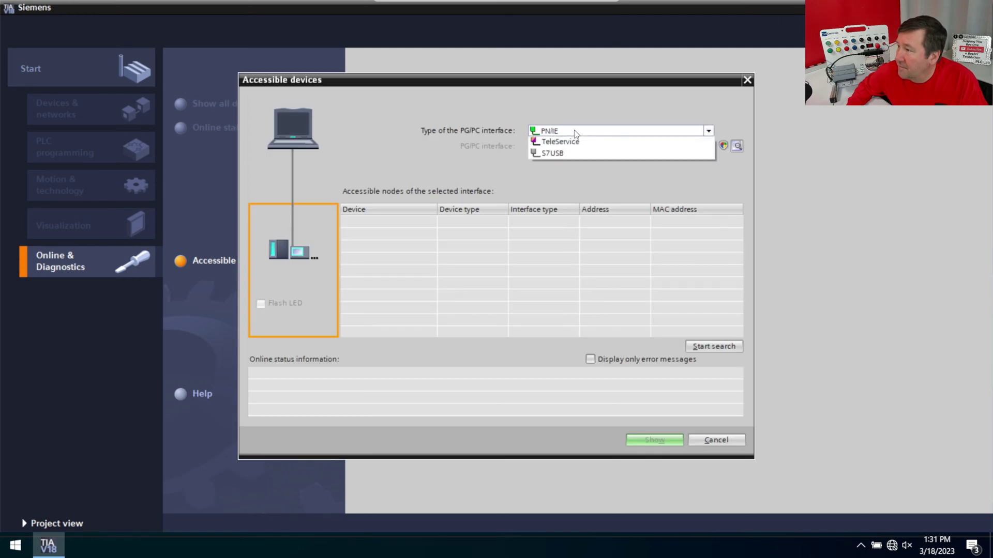
click(575, 132)
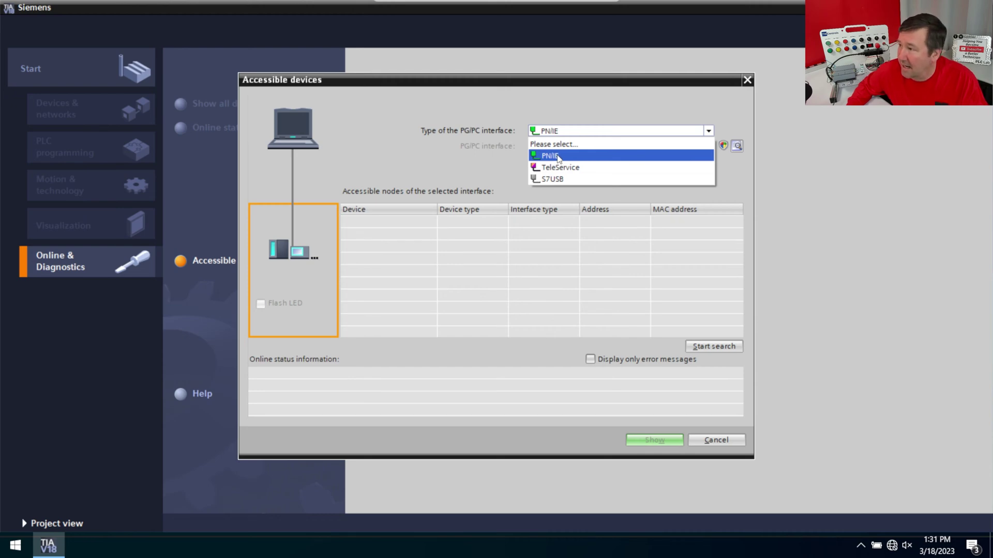
Step: Search over PN/IE and show the found S7-1200 '1200bag' at 192.168.1.35
click(557, 156)
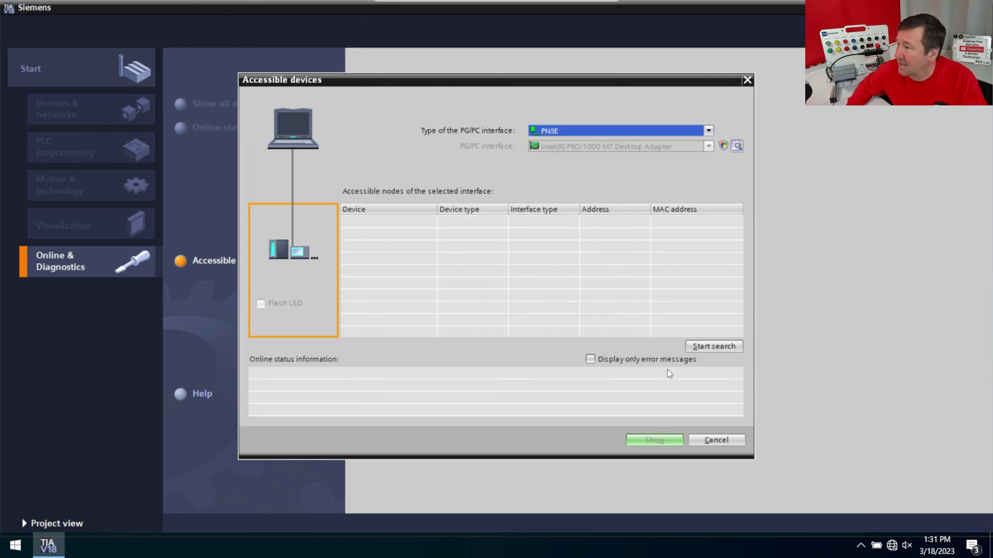
click(712, 346)
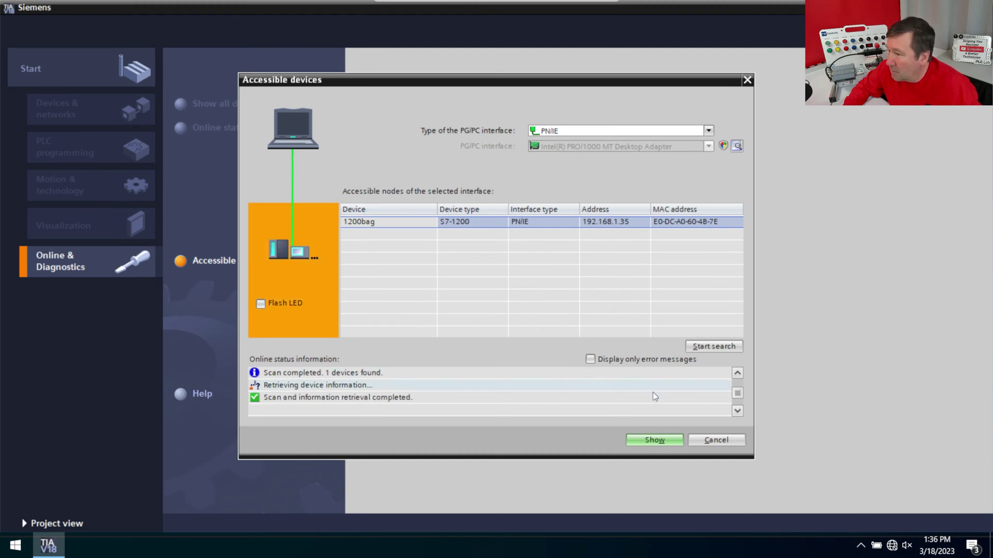
click(641, 440)
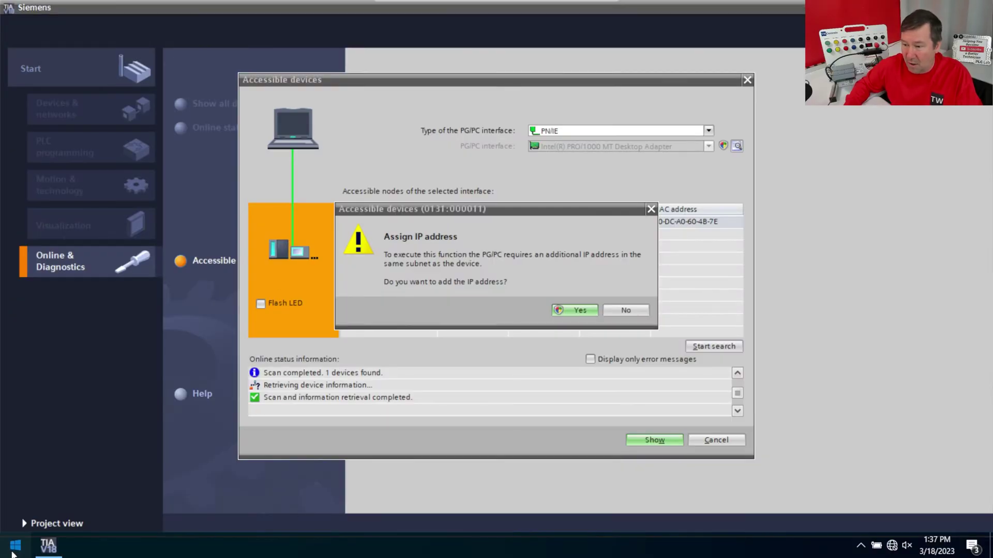
click(18, 548)
text(cmd)
Step: Run ipconfig in Command Prompt, revealing the PC at 192.168.0.103 with gateway 192.168.0.1
key(Return)
text(ipconfig)
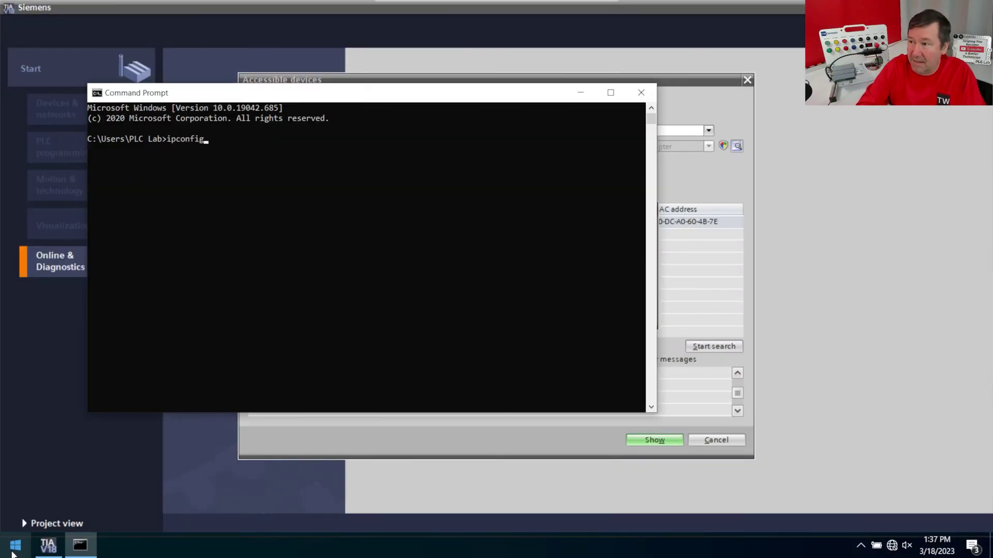
key(Return)
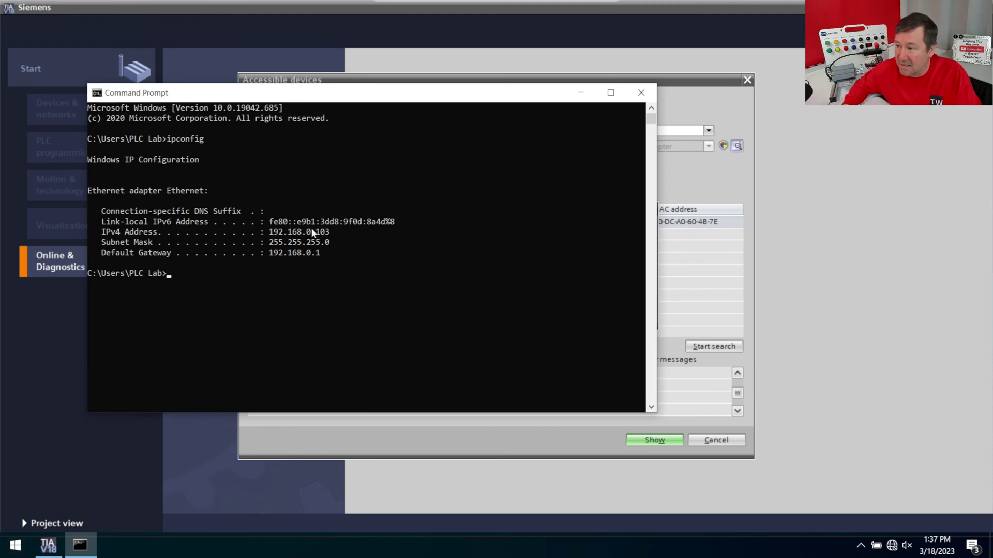
mouse_move(288, 92)
mouse_down()
mouse_move(454, 244)
mouse_move(474, 248)
mouse_up()
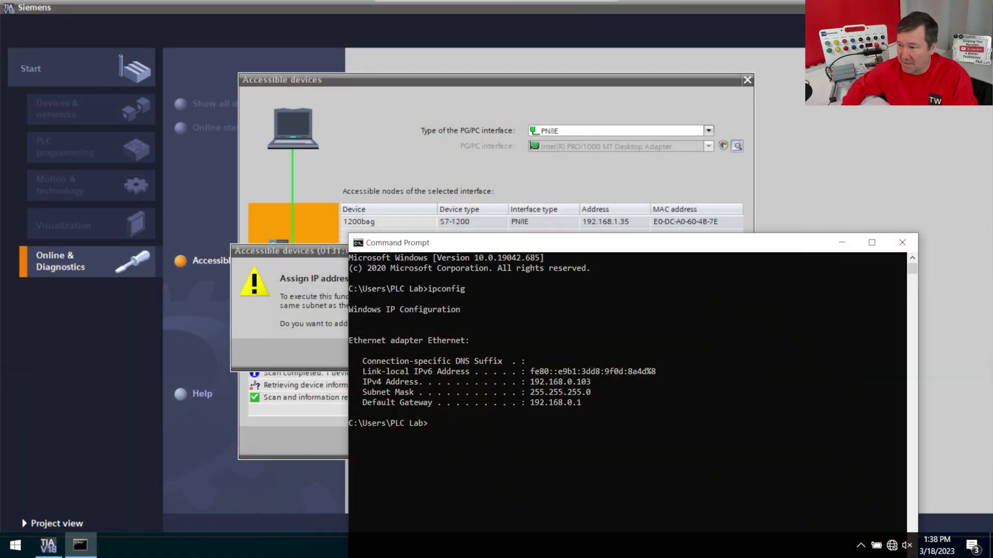
right_click(894, 546)
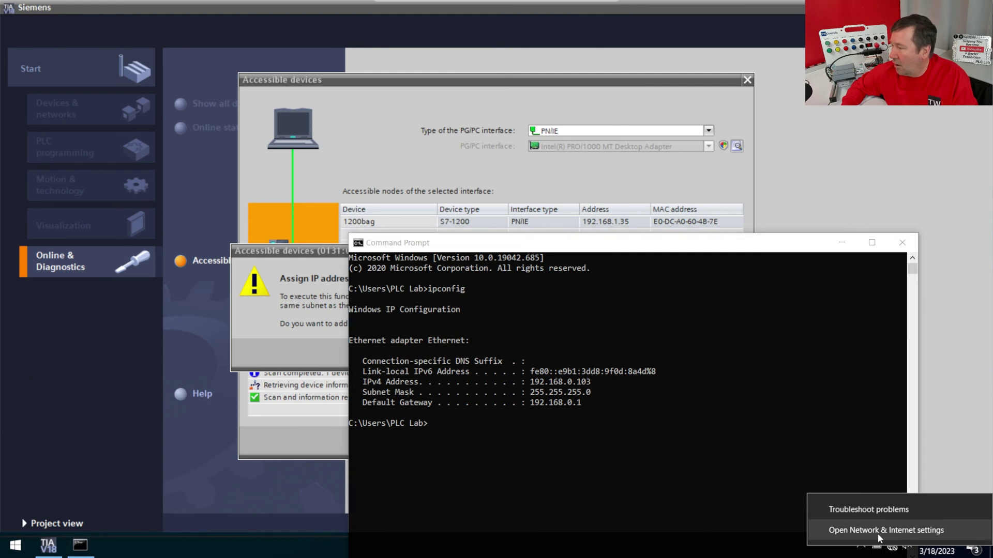
Step: Save Ethernet IPv4 as 192.168.1.103, mask 255.255.255.0, gateway 192.168.1.1
click(877, 533)
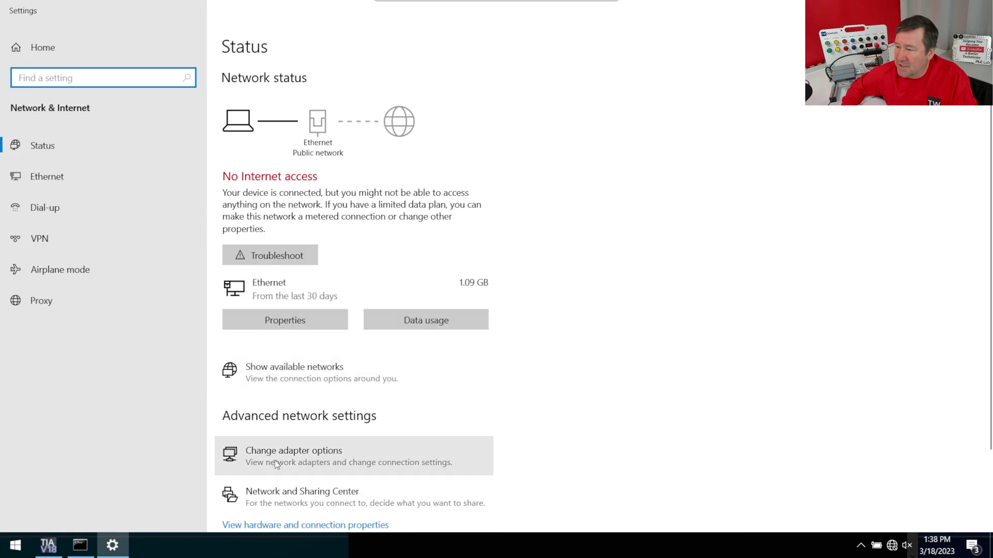
click(275, 456)
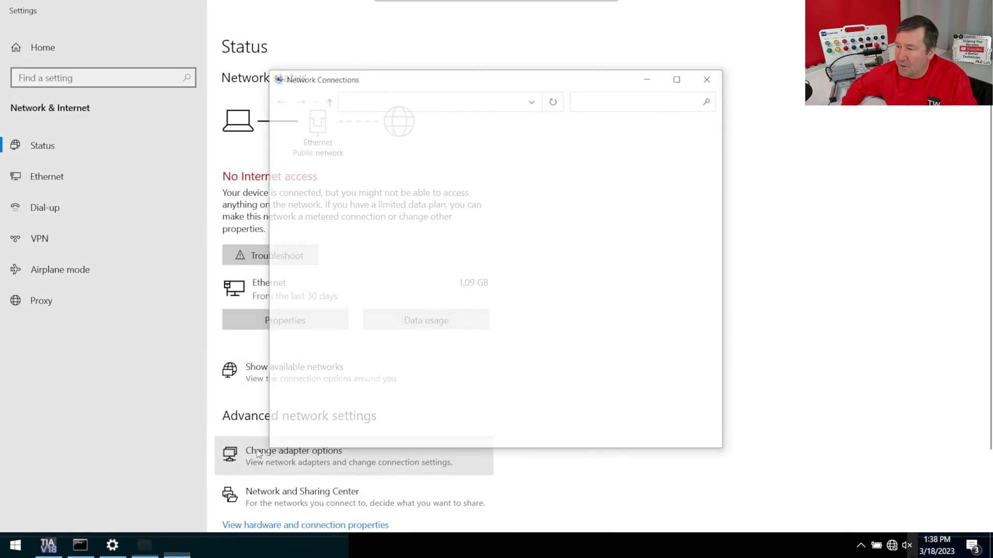
double_click(353, 155)
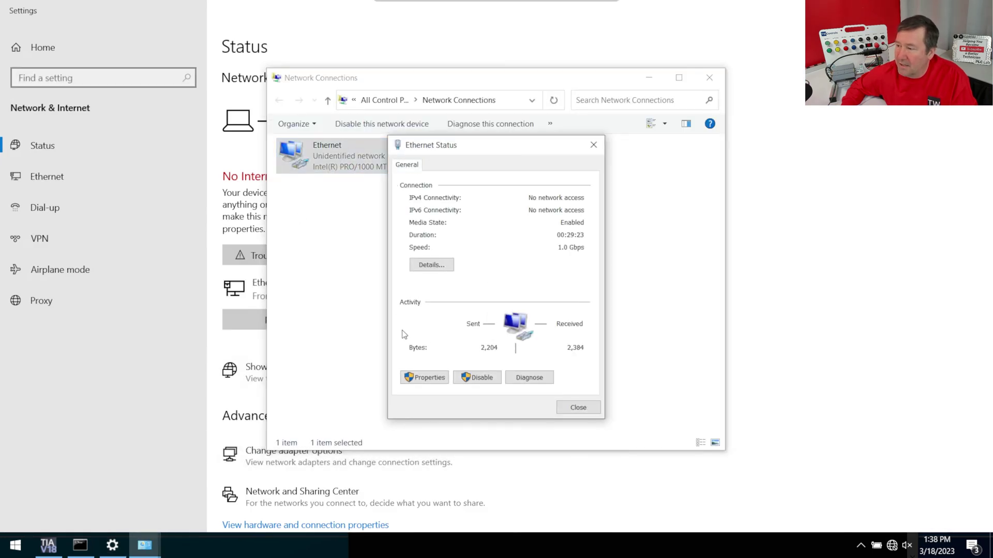
click(425, 378)
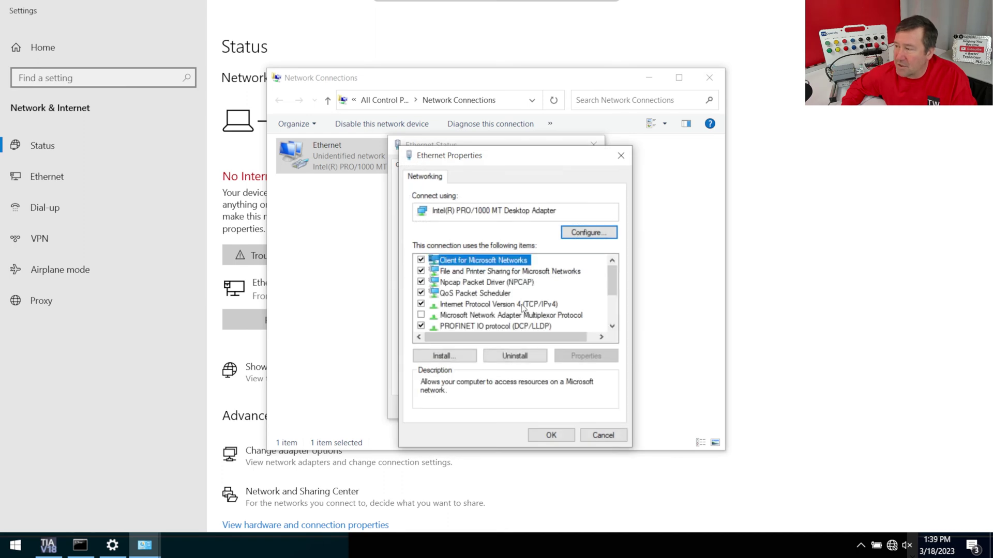
double_click(524, 305)
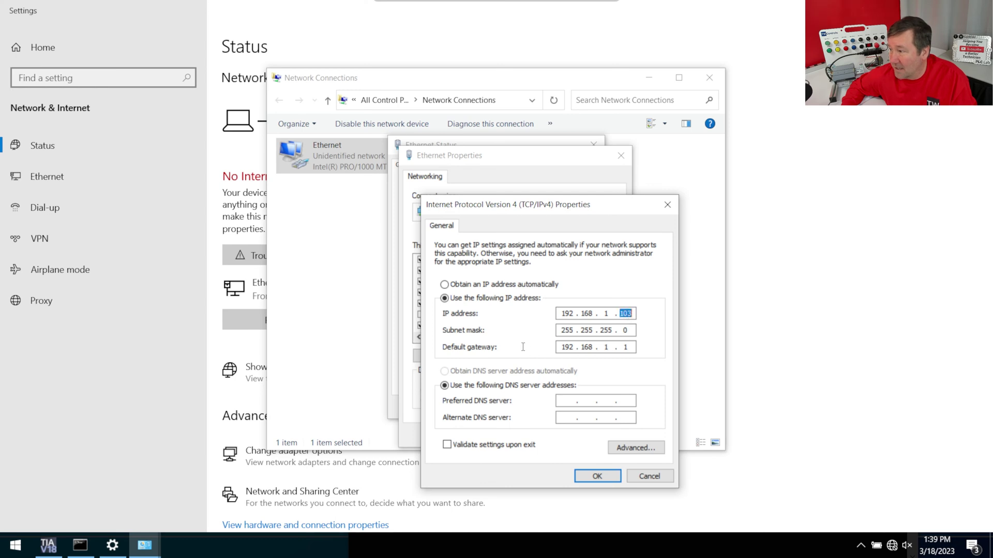
click(592, 482)
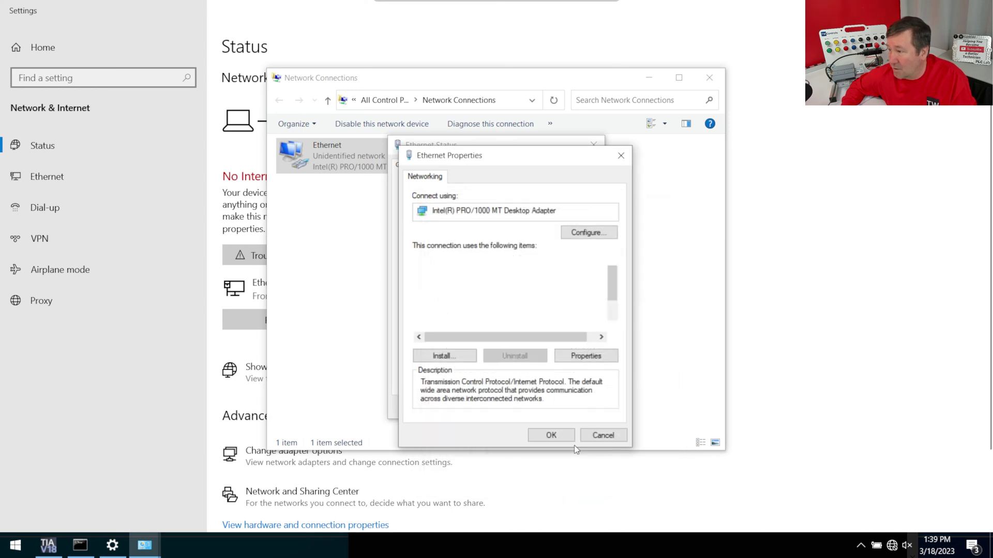
click(564, 436)
click(575, 402)
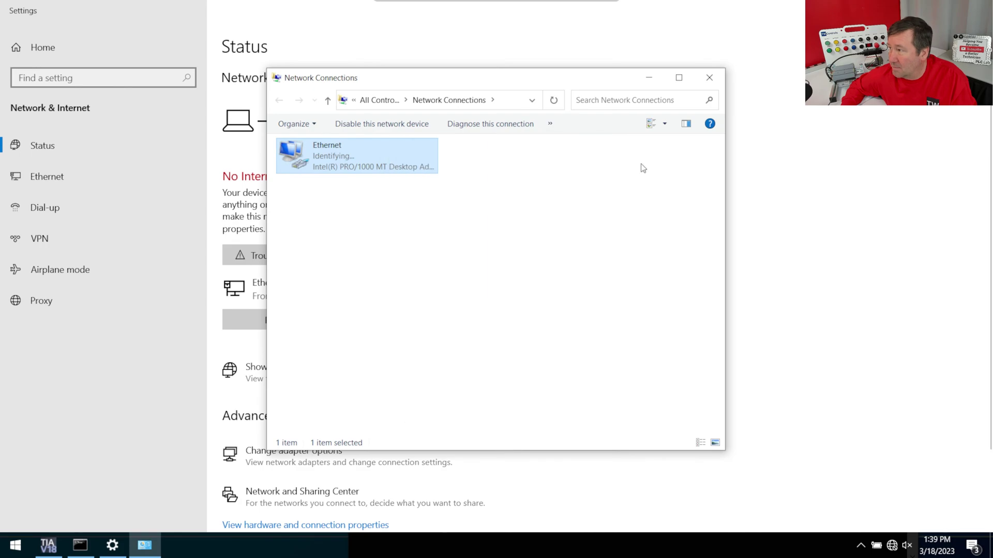
Step: Close Network Connections to return to TIA Portal's add-IP-address prompt
click(709, 78)
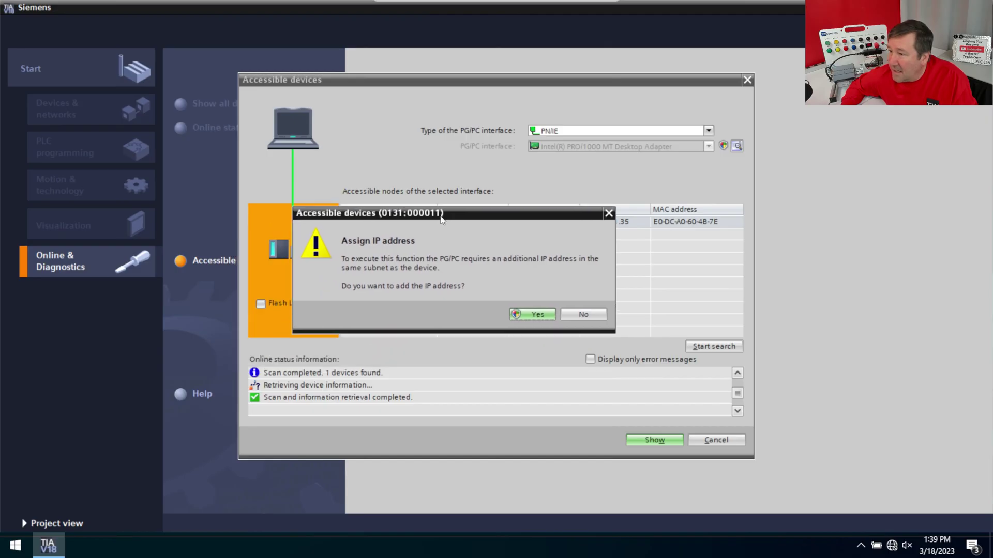